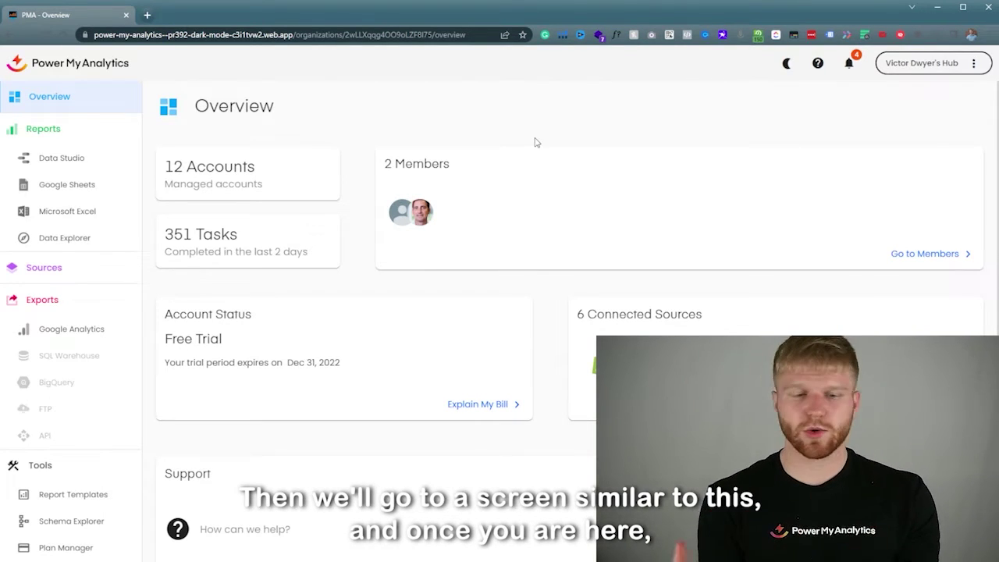
- View the hub's member list, then return to the hub overview dashboard
left_click(941, 255)
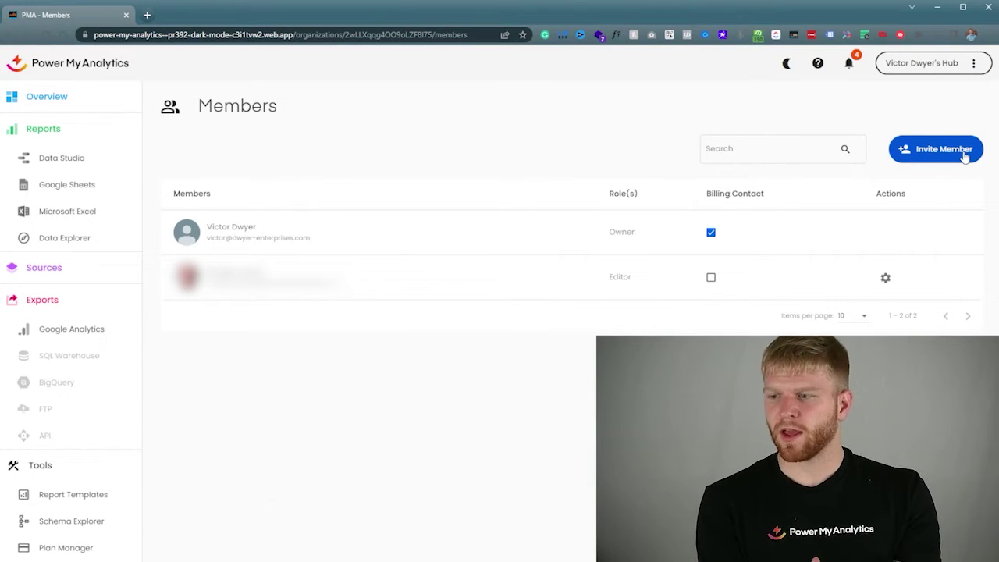
left_click(71, 105)
scroll(333, 247, "down", 1)
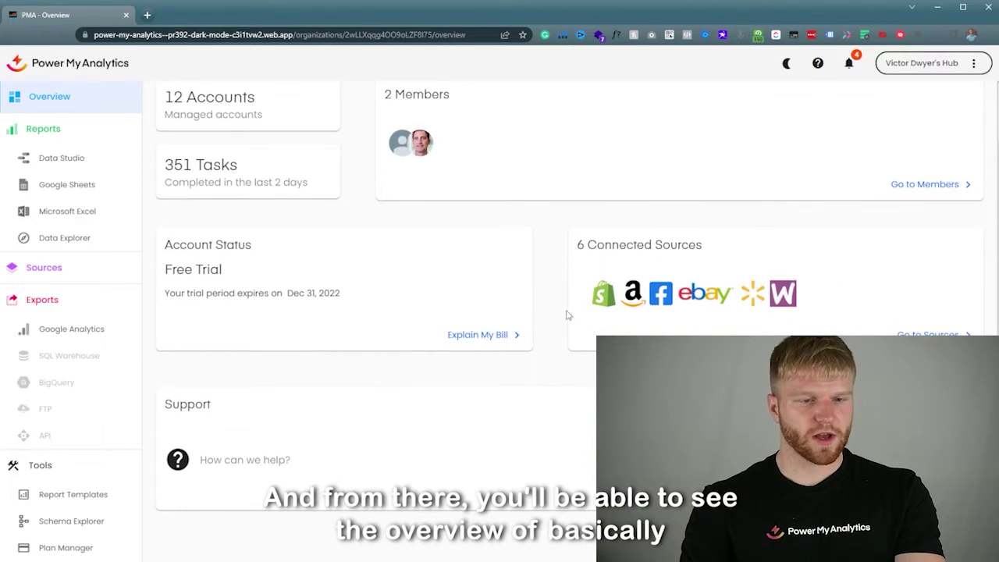
scroll(568, 314, "up", 1)
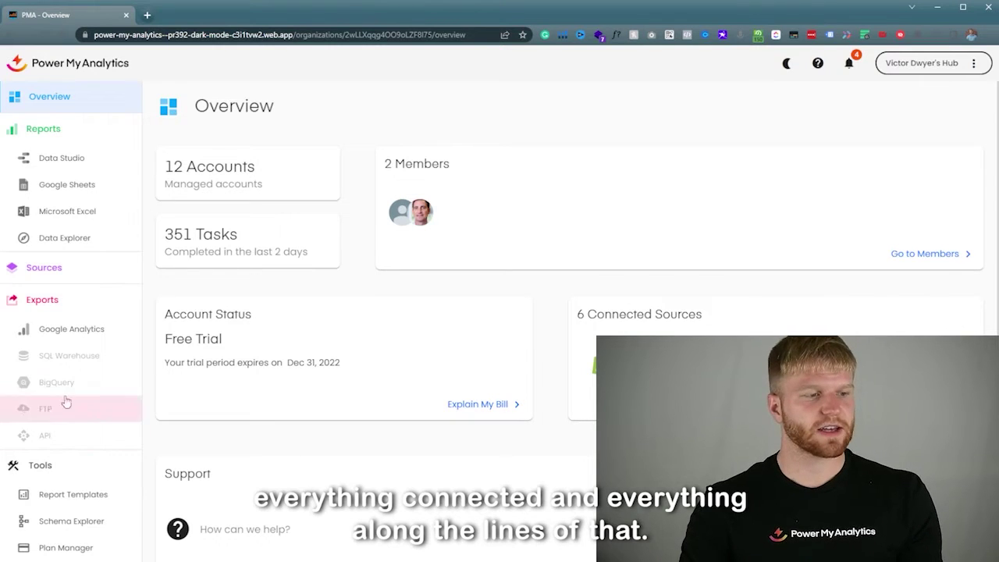
- From Sources, start a new data source and choose the Facebook & Instagram provider
left_click(65, 274)
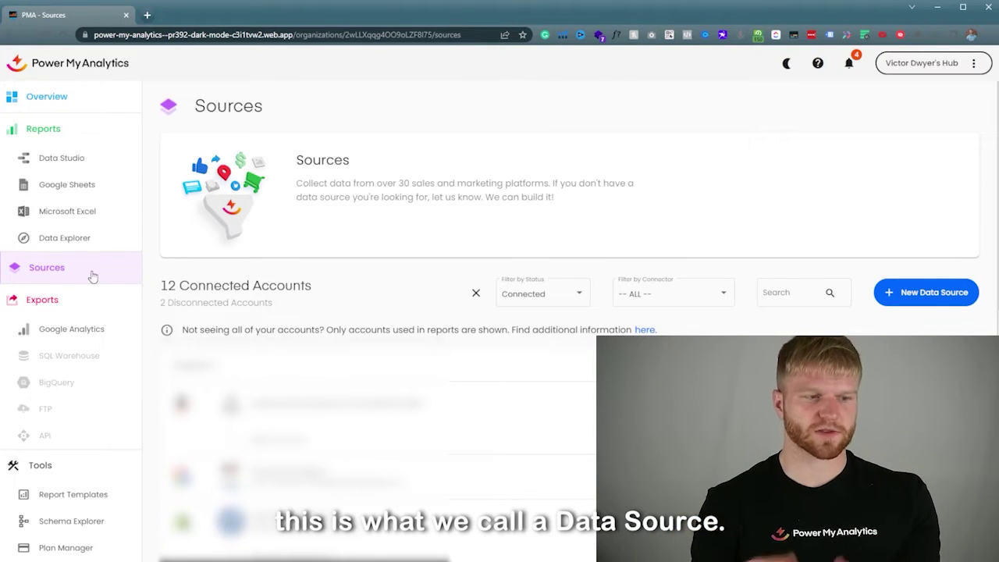
left_click(911, 295)
scroll(476, 264, "down", 2)
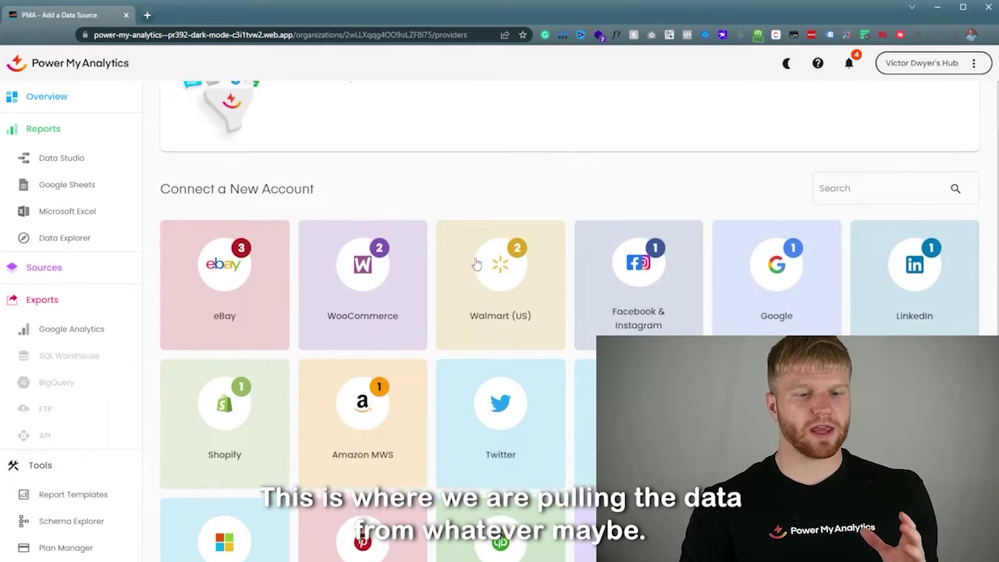
scroll(476, 264, "up", 2)
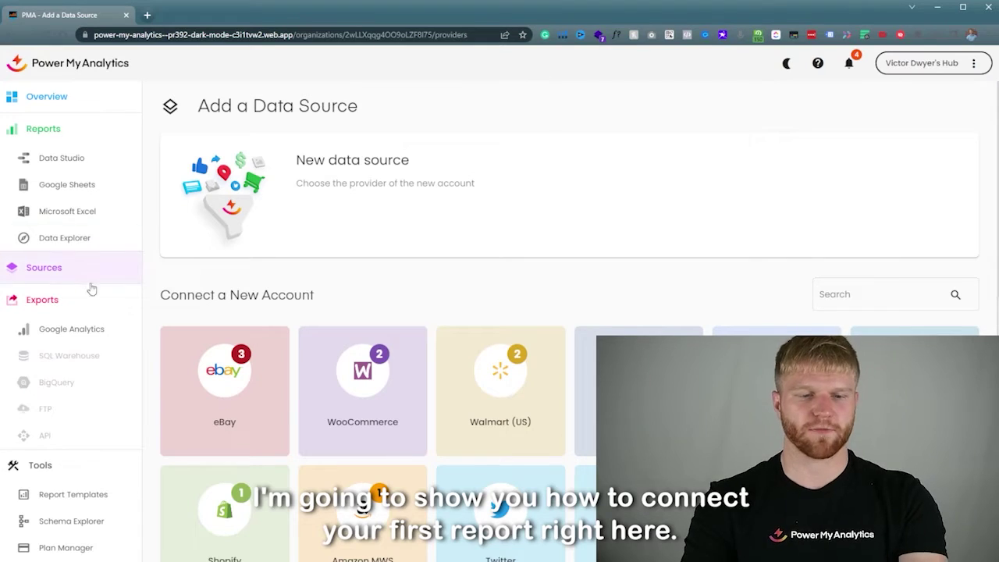
scroll(642, 172, "down", 2)
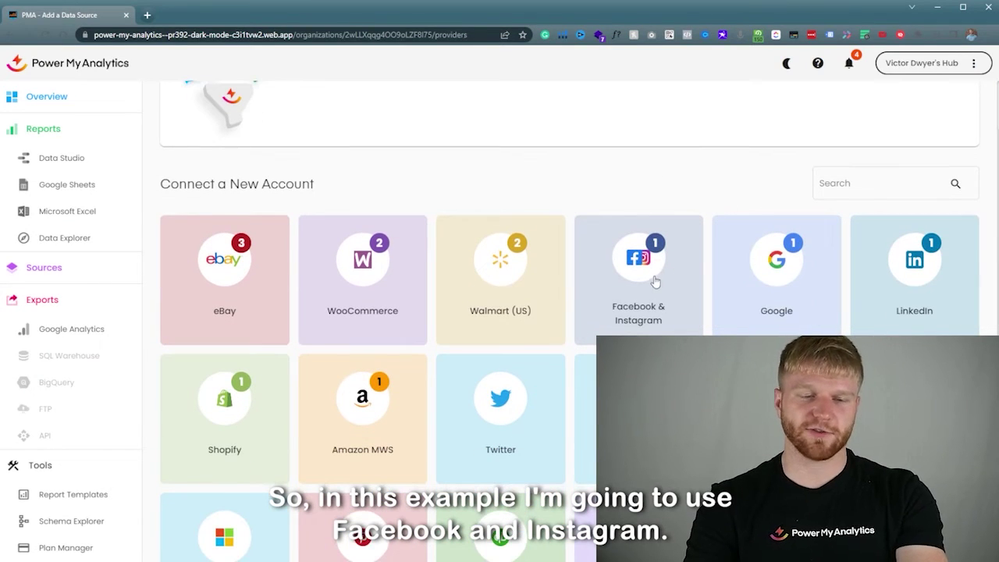
left_click(653, 282)
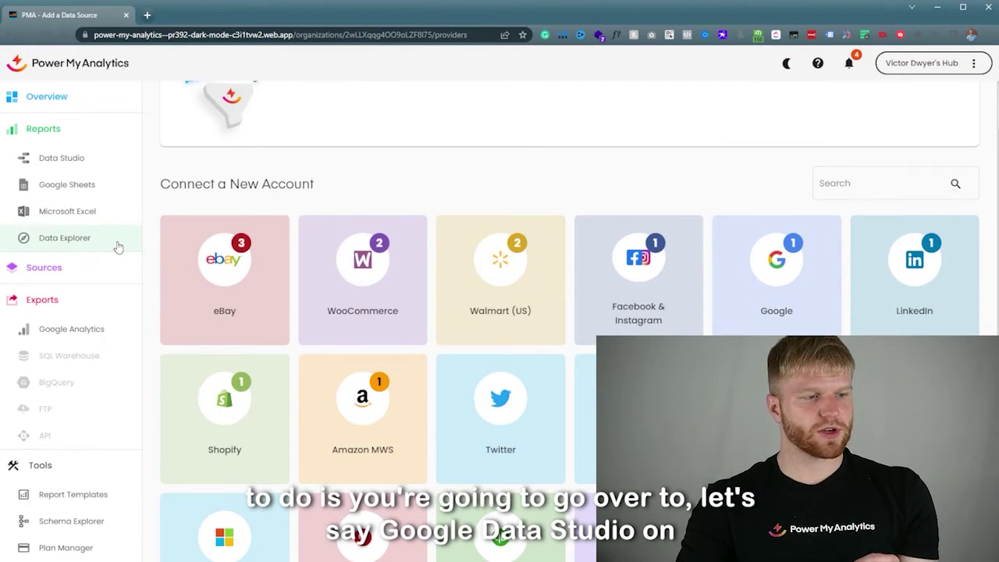
- Browse the Data Studio report connectors, including Facebook Ads, Instagram Ads, LinkedIn Ads and Google Ads
left_click(84, 161)
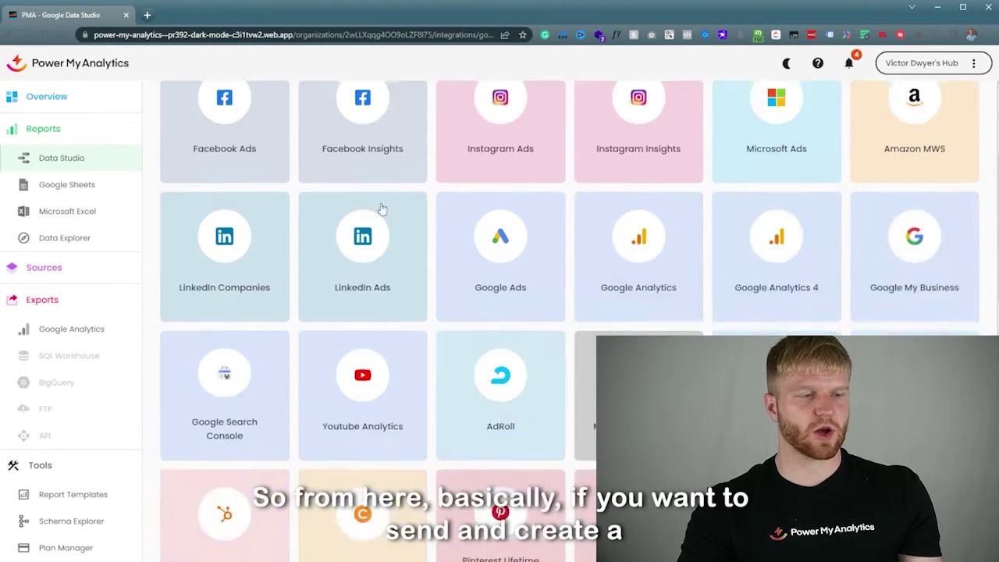
scroll(379, 208, "up", 2)
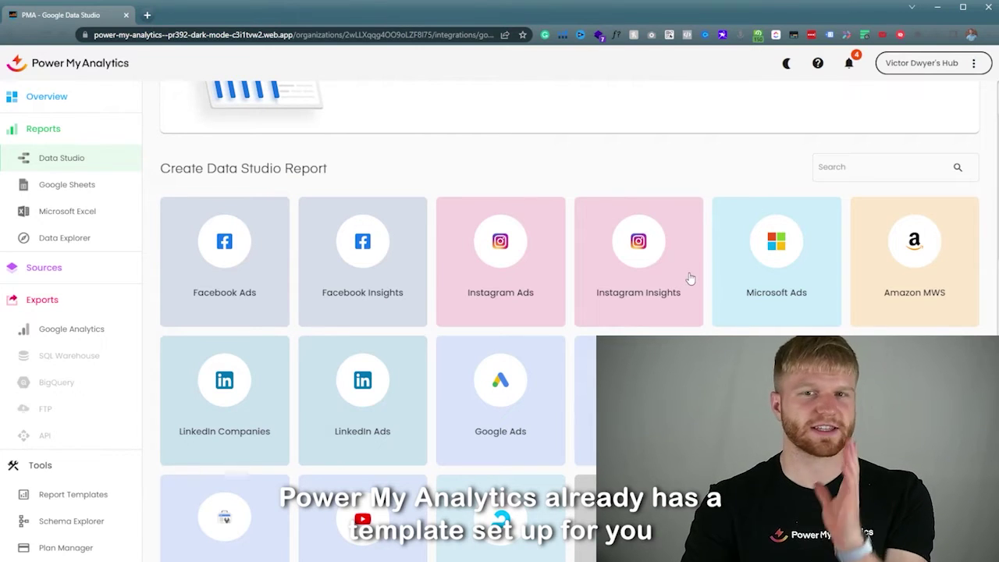
scroll(319, 248, "down", 1)
scroll(304, 256, "up", 1)
scroll(304, 256, "up", 1)
scroll(260, 234, "up", 1)
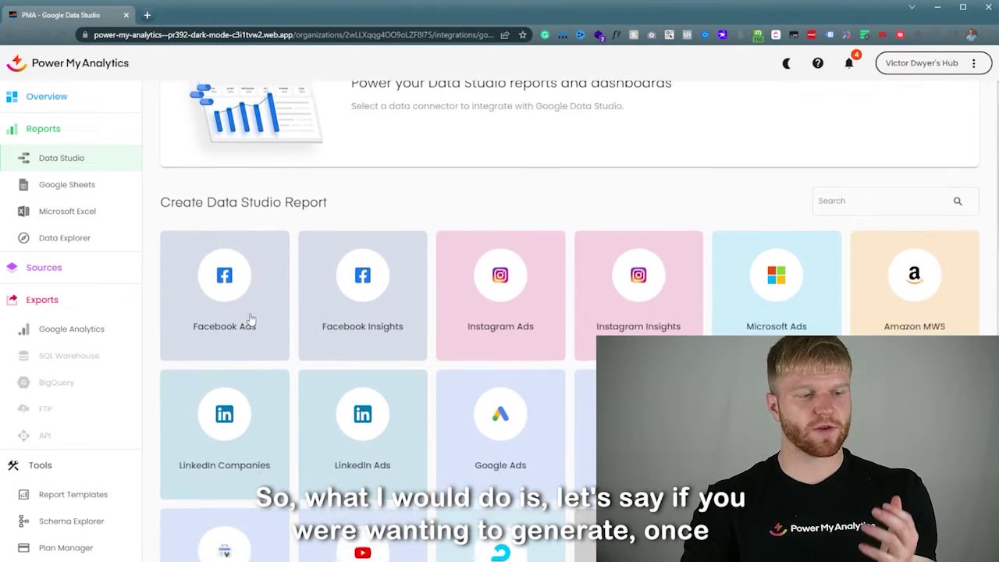
scroll(250, 319, "down", 3)
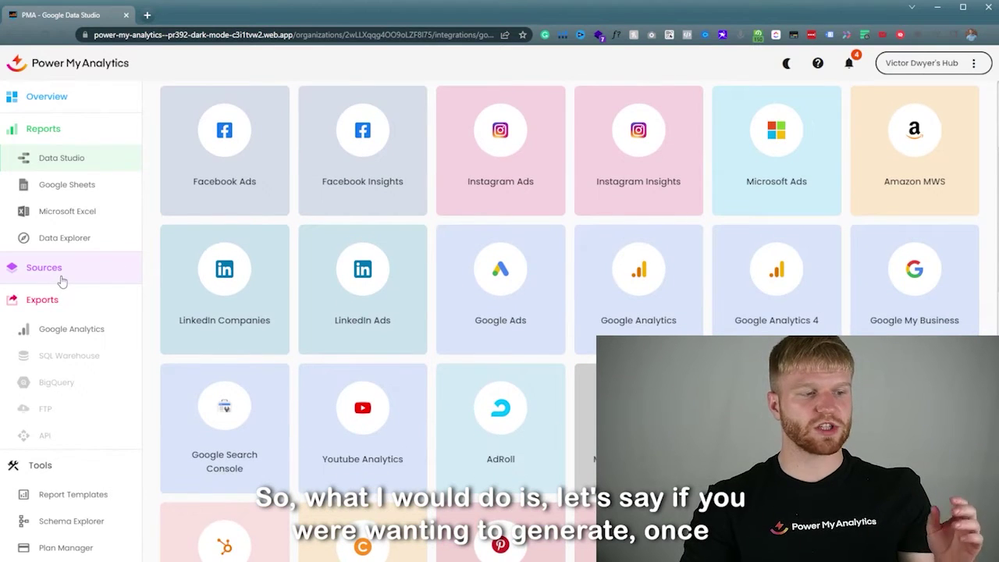
left_click(62, 280)
left_click(61, 158)
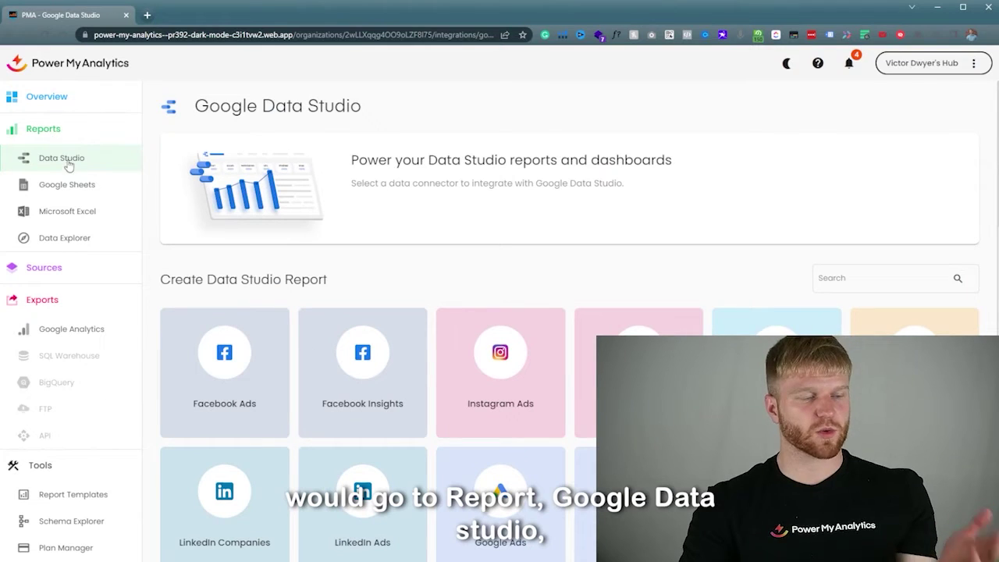
scroll(265, 351, "down", 1)
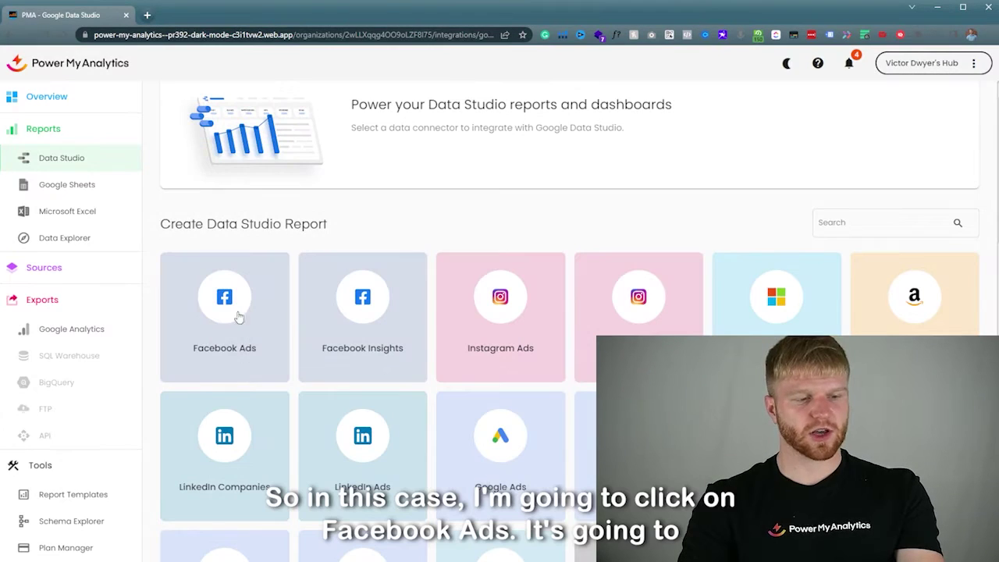
- Start a Facebook Ads data source in Data Studio named 'FB Ads Test Data Source'
left_click(248, 300)
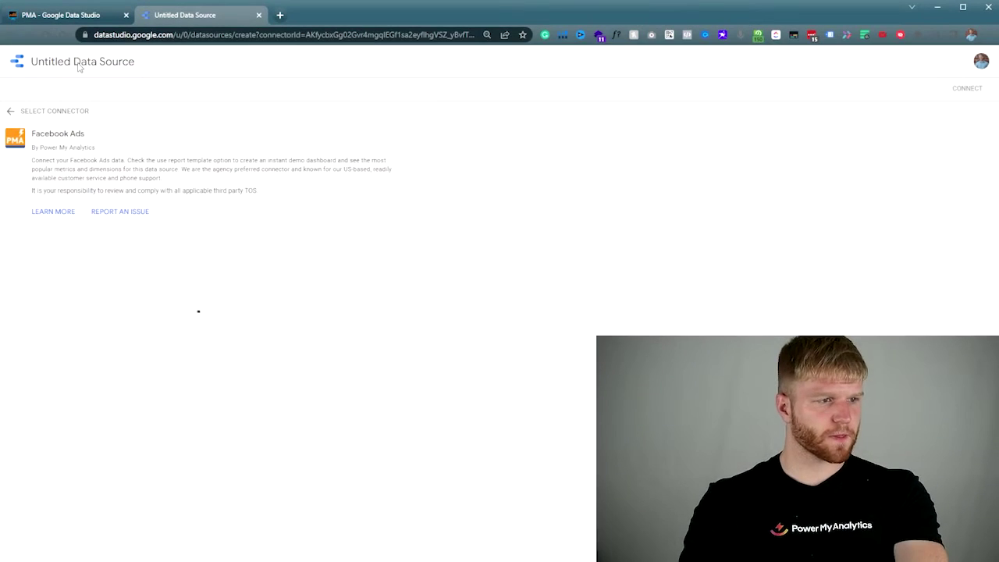
left_click(133, 66)
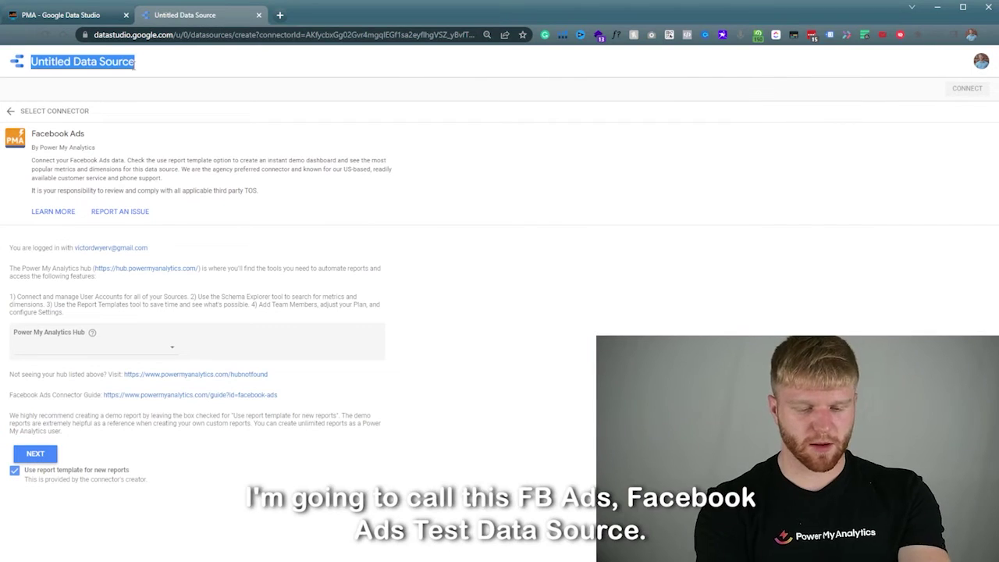
type("FB Ads Test Da")
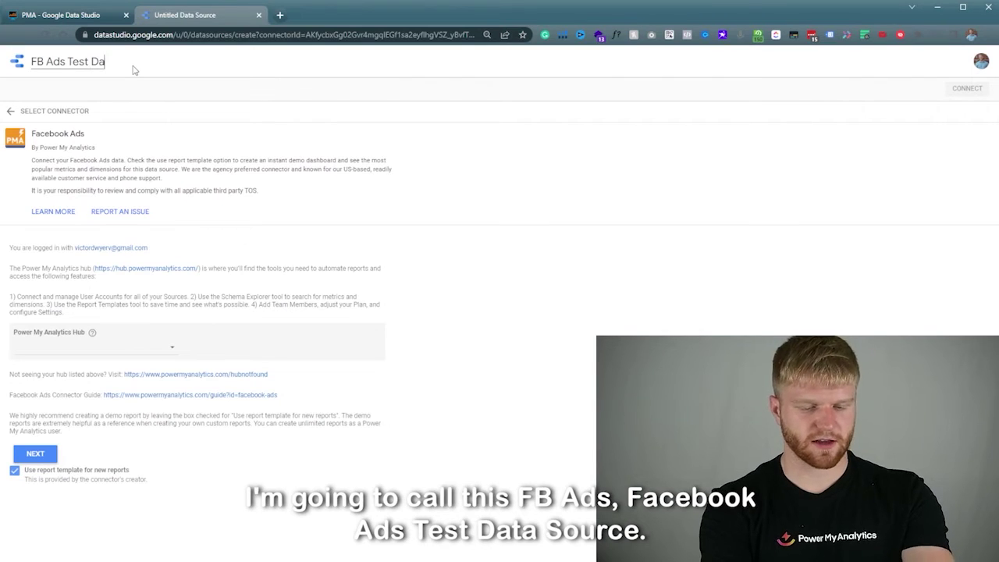
type("ta Sour")
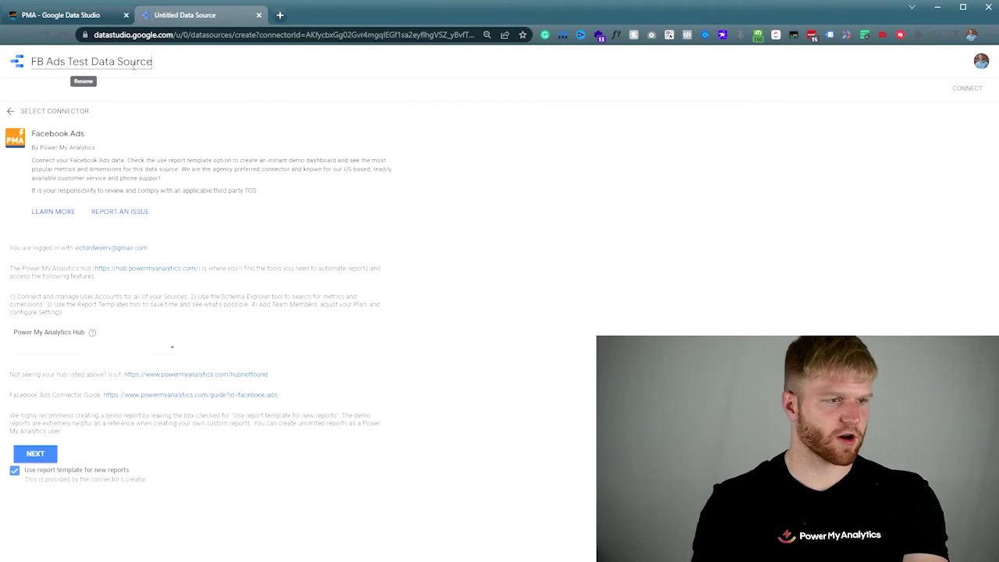
type("ce")
key("Return")
- Select the agency's hub as the Power My Analytics Hub and continue to user accounts
left_click(92, 351)
left_click(61, 377)
left_click(43, 375)
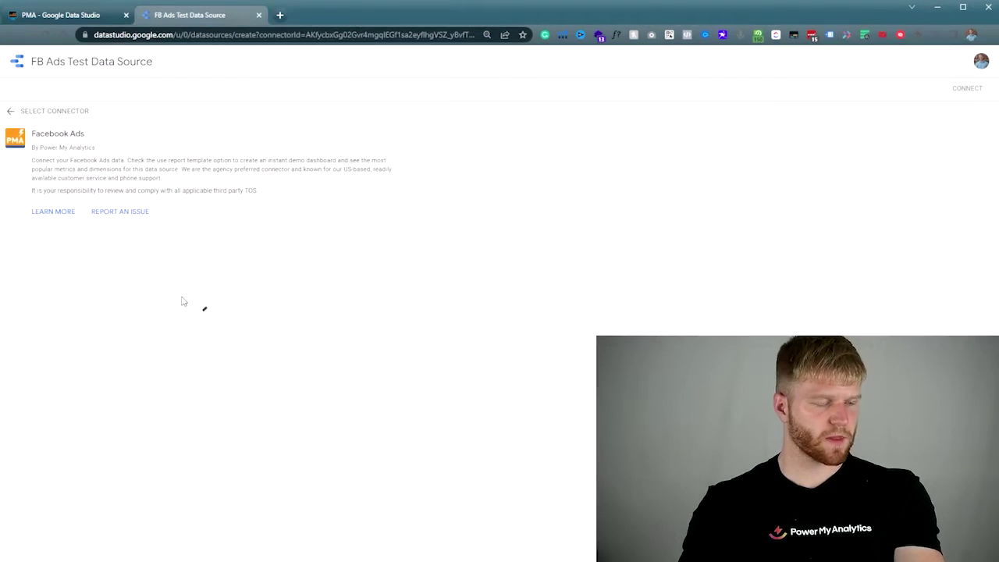
left_click(125, 394)
- Choose the connected user account and tick the ad account to report on
left_click(117, 389)
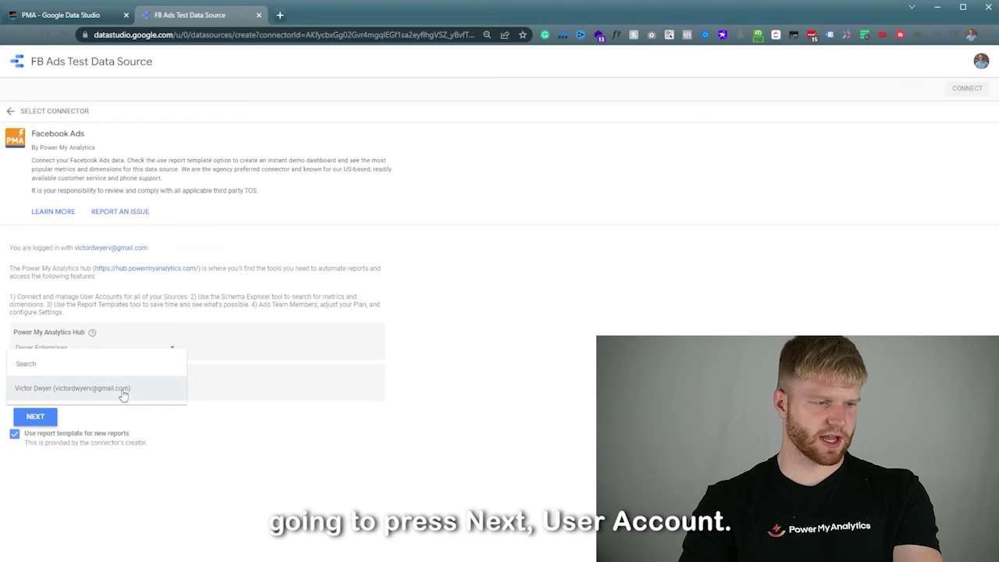
left_click(35, 416)
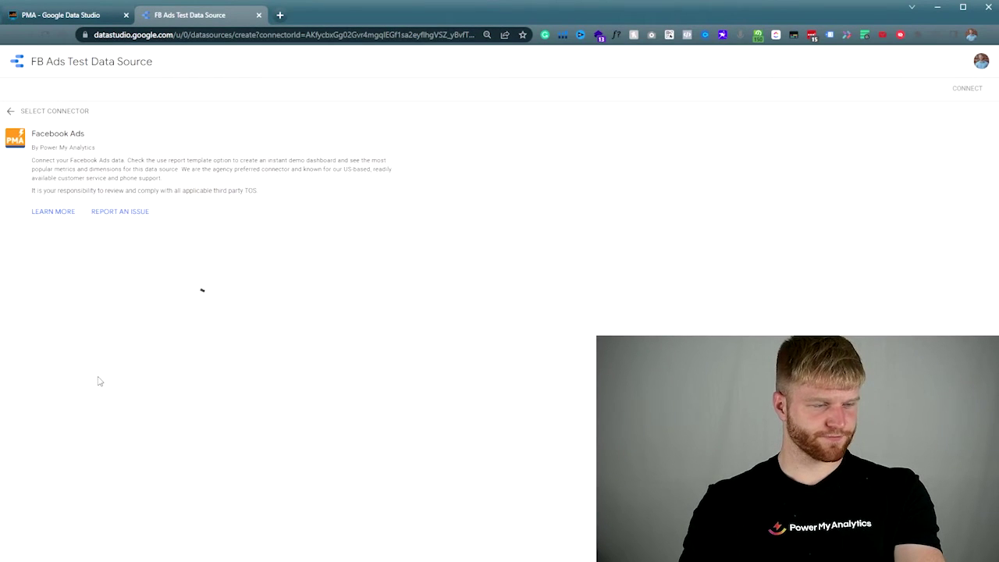
scroll(148, 410, "down", 2)
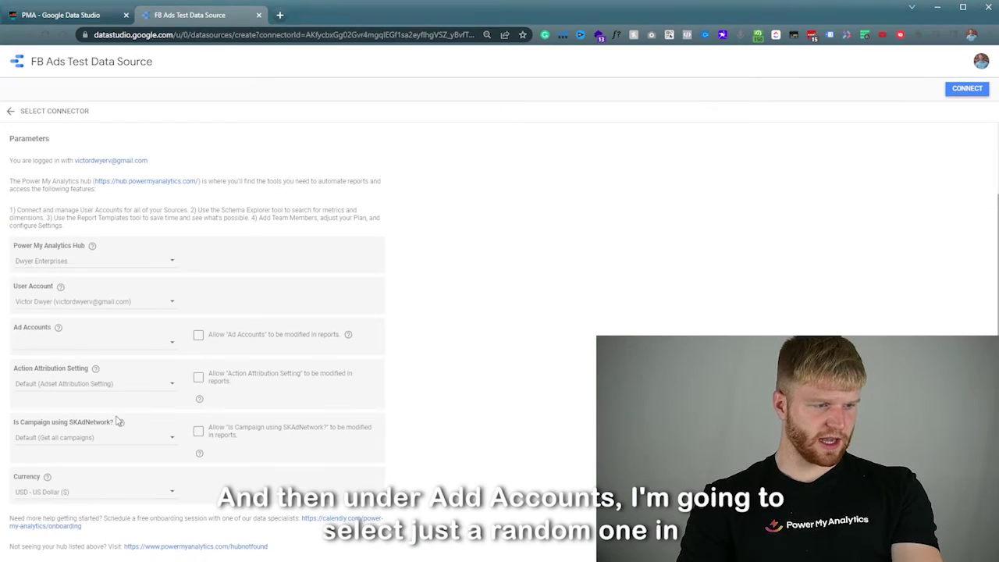
left_click(117, 341)
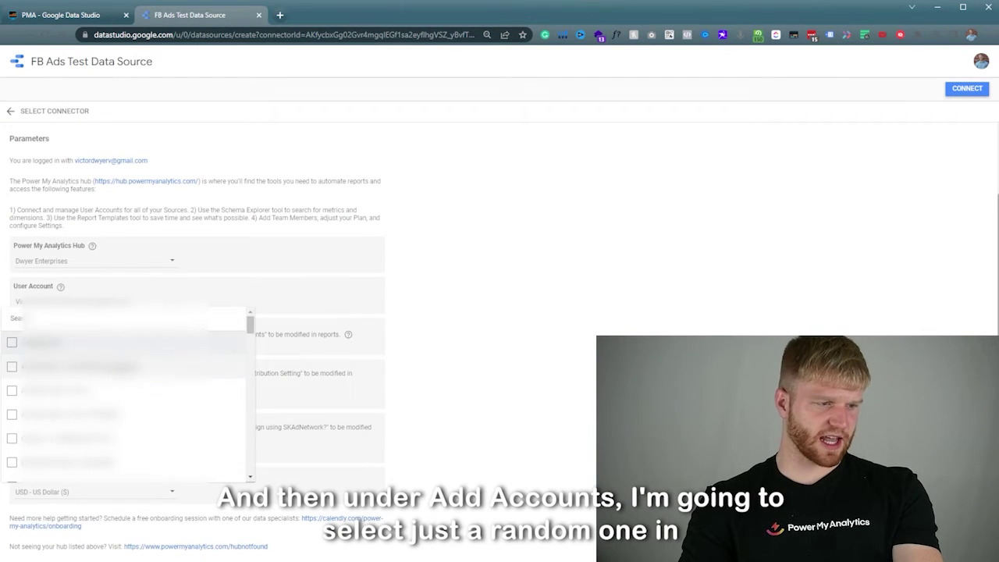
scroll(124, 398, "down", 5)
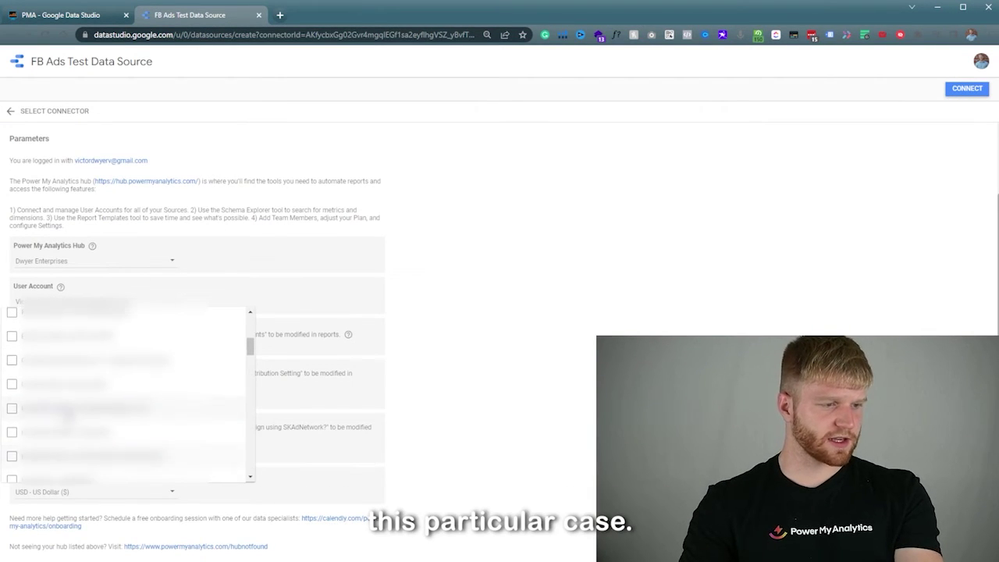
scroll(125, 398, "down", 5)
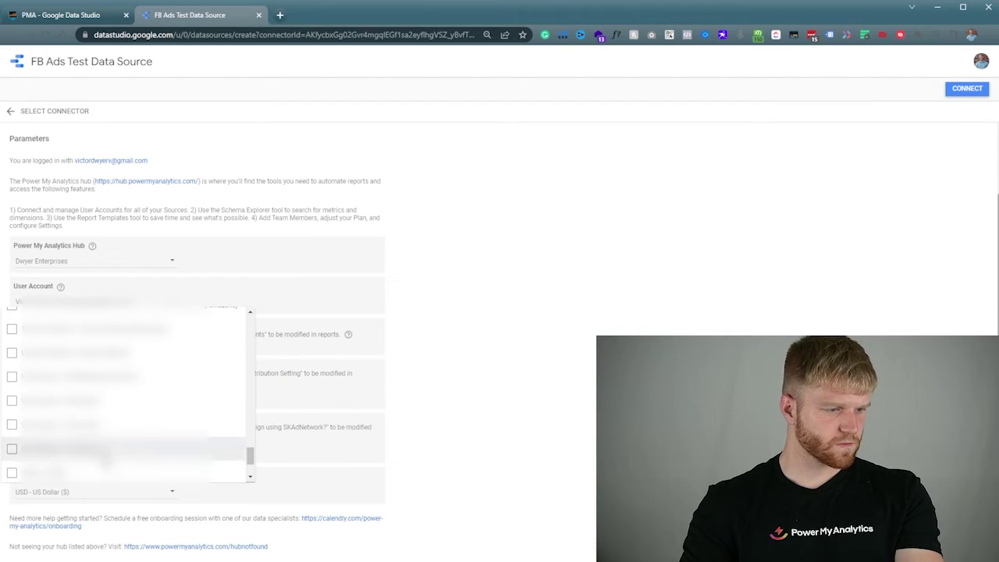
left_click(12, 377)
left_click(526, 352)
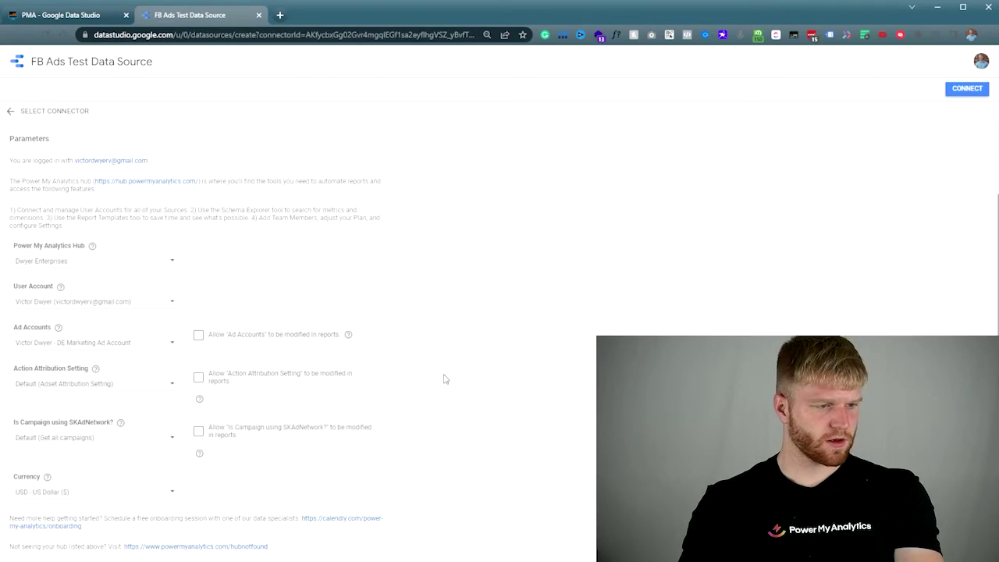
- Connect the data source with 'Use report template' left checked
scroll(141, 445, "down", 2)
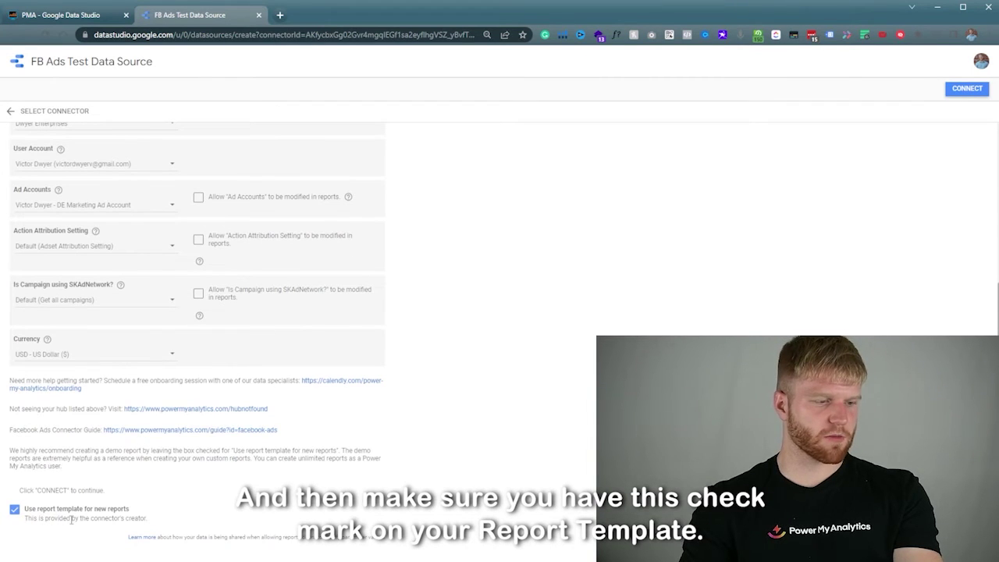
scroll(858, 165, "up", 3)
scroll(781, 203, "down", 3)
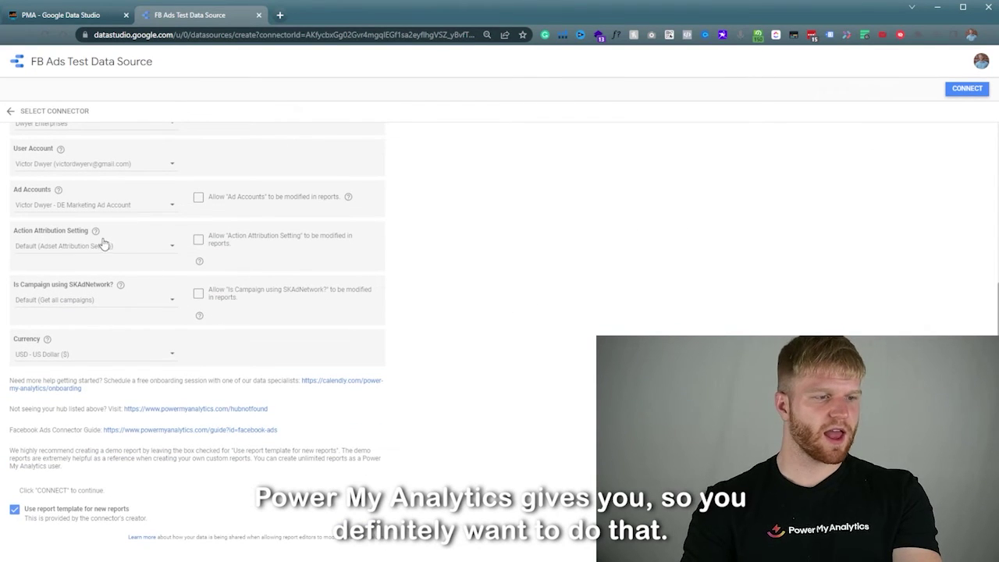
left_click(967, 89)
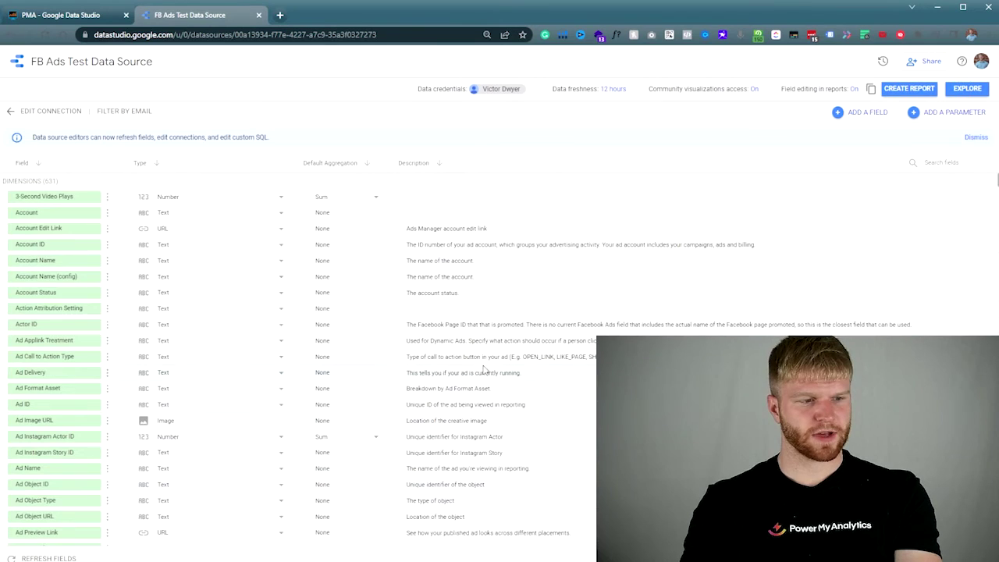
- Create the report and review its Reach, Amount Spent, Impressions and Link Clicks figures
left_click(909, 88)
left_click(587, 366)
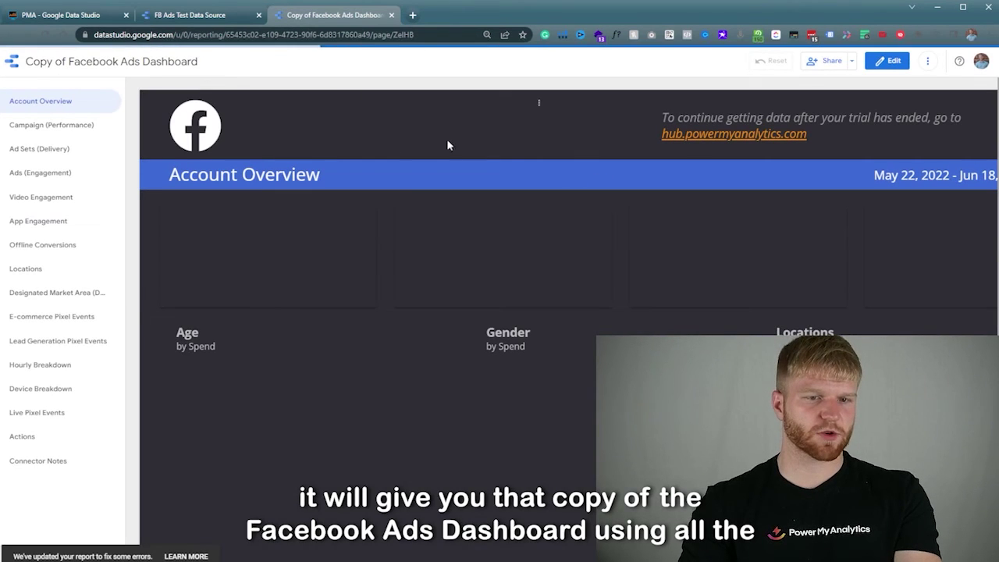
scroll(439, 224, "down", 1)
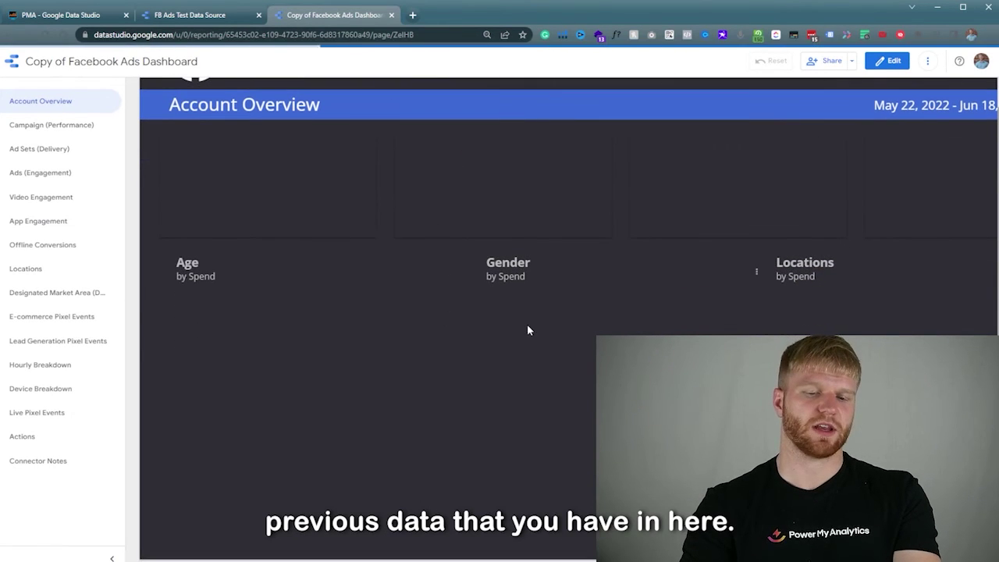
scroll(528, 318, "up", 1)
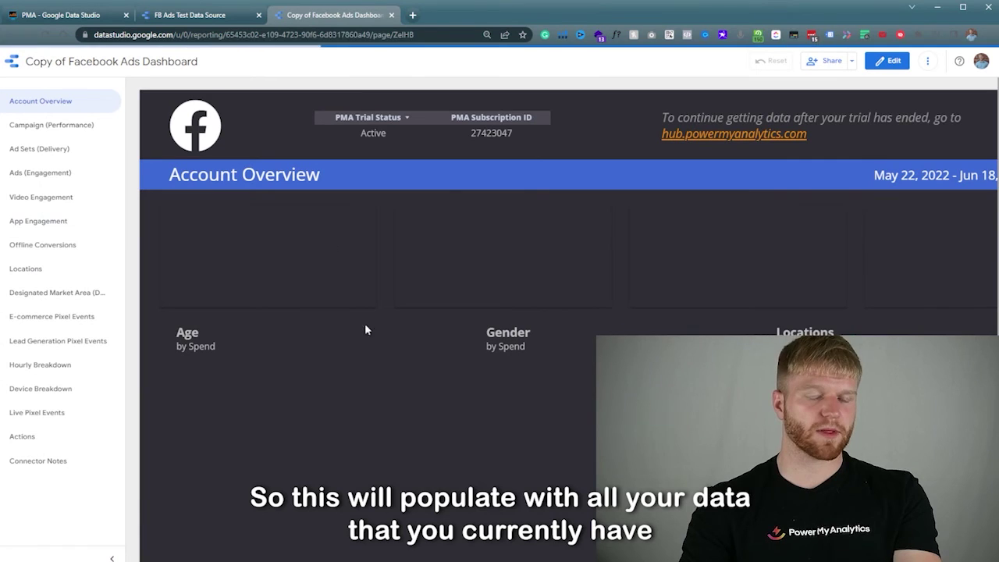
scroll(343, 314, "down", 2)
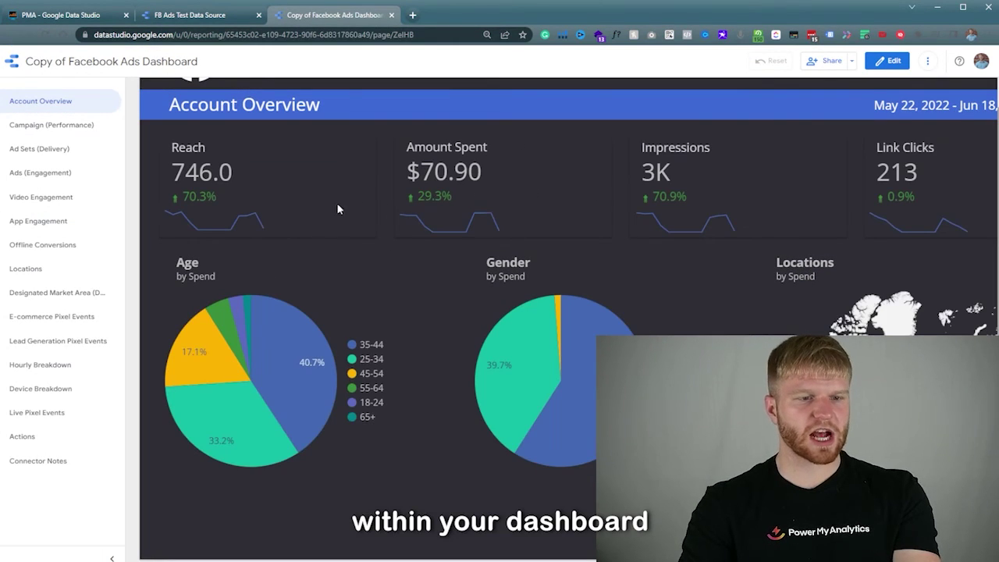
scroll(530, 328, "up", 2)
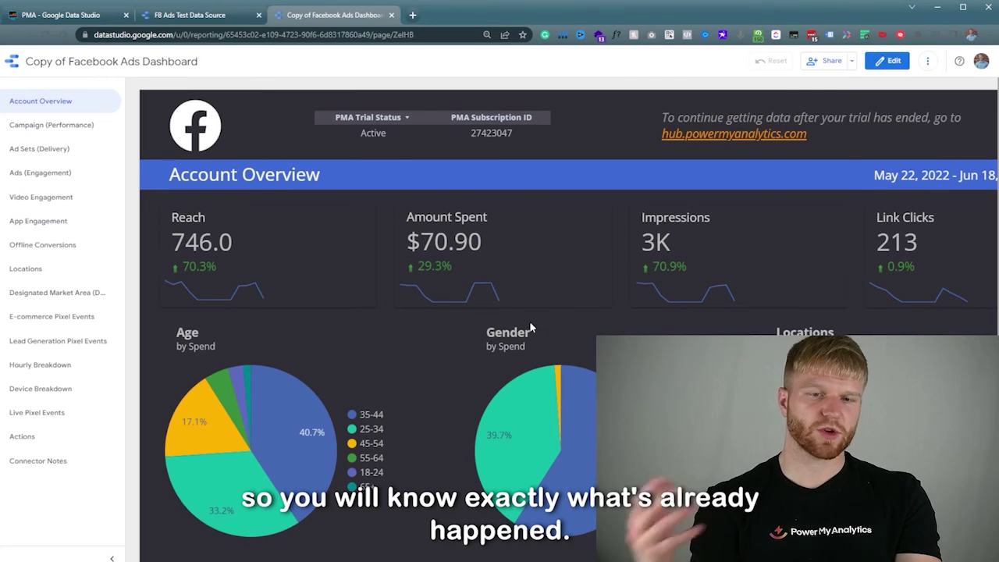